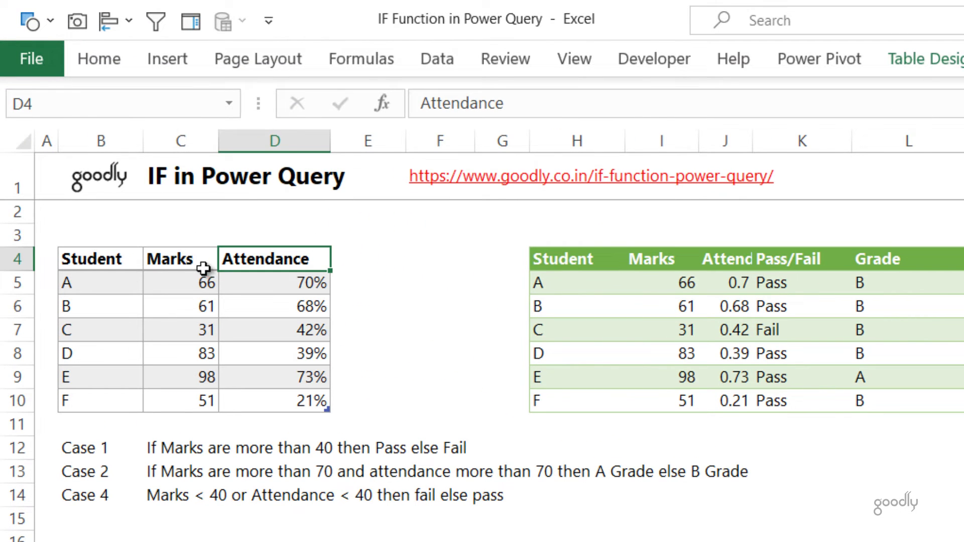
- Check the Marks and Attendance results, then open the Students query in Power Query Editor
{"action": "left_click_drag", "start_coordinate": [190, 265], "coordinate": [195, 378]}
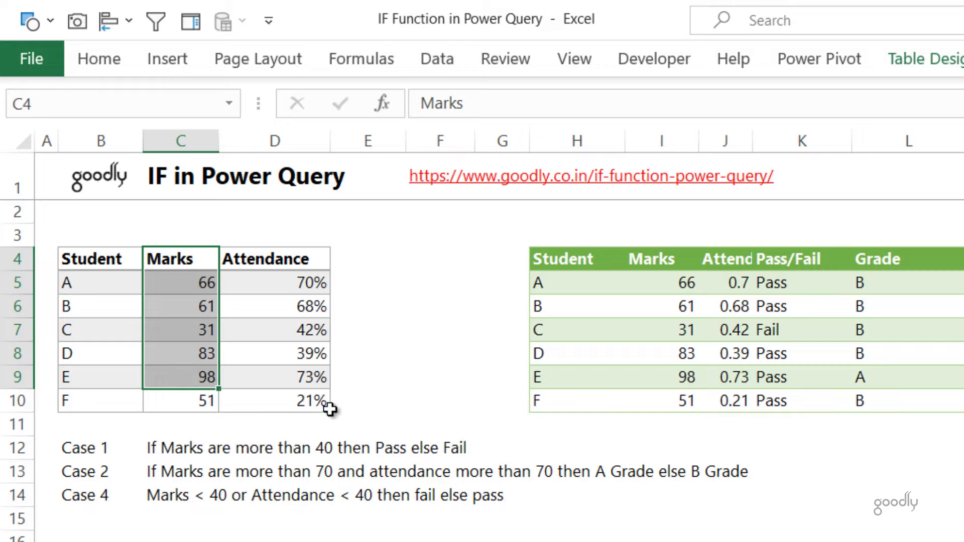
{"action": "left_click_drag", "start_coordinate": [276, 261], "coordinate": [291, 391]}
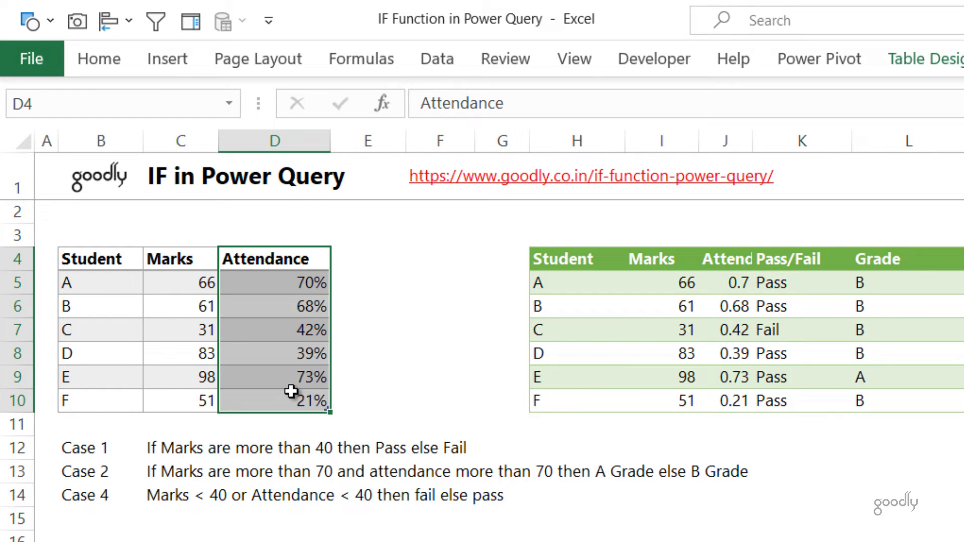
{"action": "left_click", "coordinate": [675, 351]}
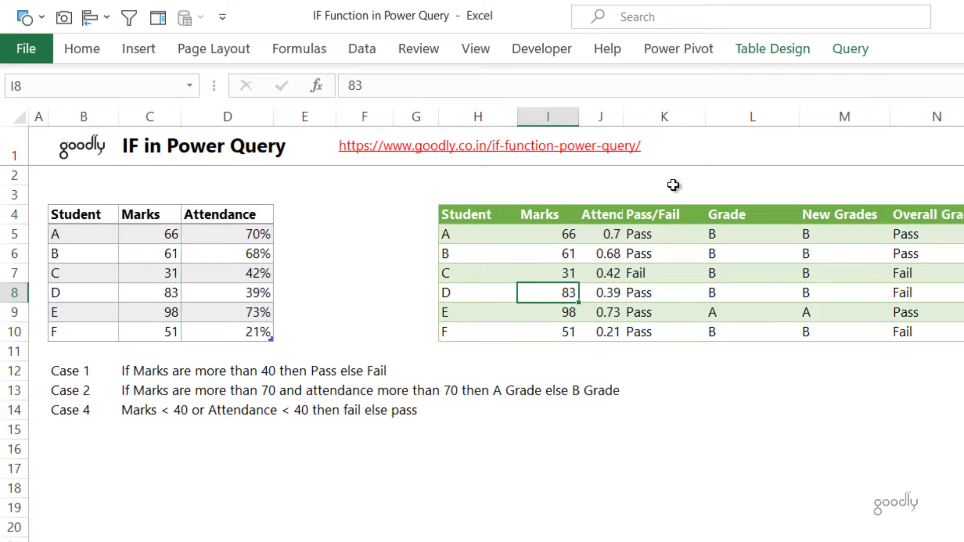
{"action": "left_click", "coordinate": [850, 49]}
{"action": "left_click", "coordinate": [32, 78]}
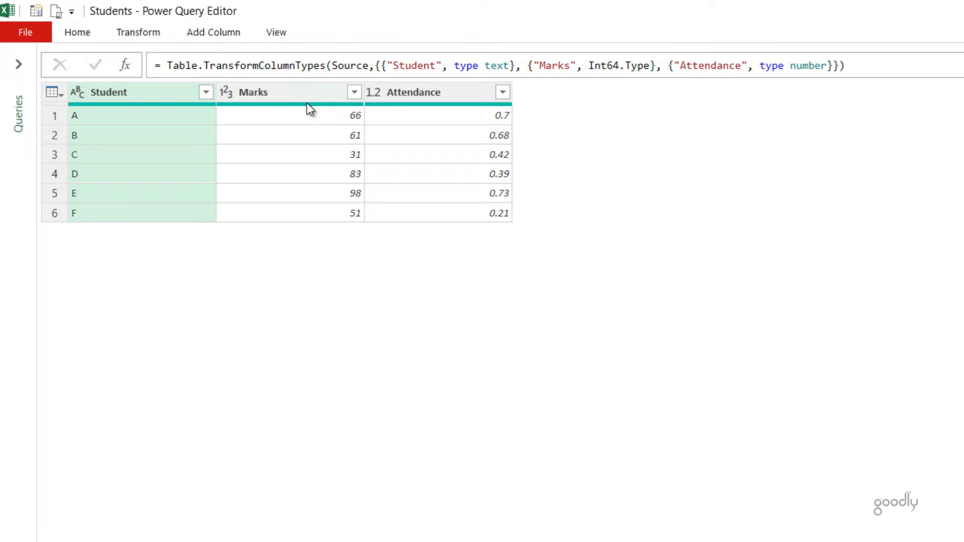
- Start a new conditional column from the Add Column commands
{"action": "left_click", "coordinate": [210, 33]}
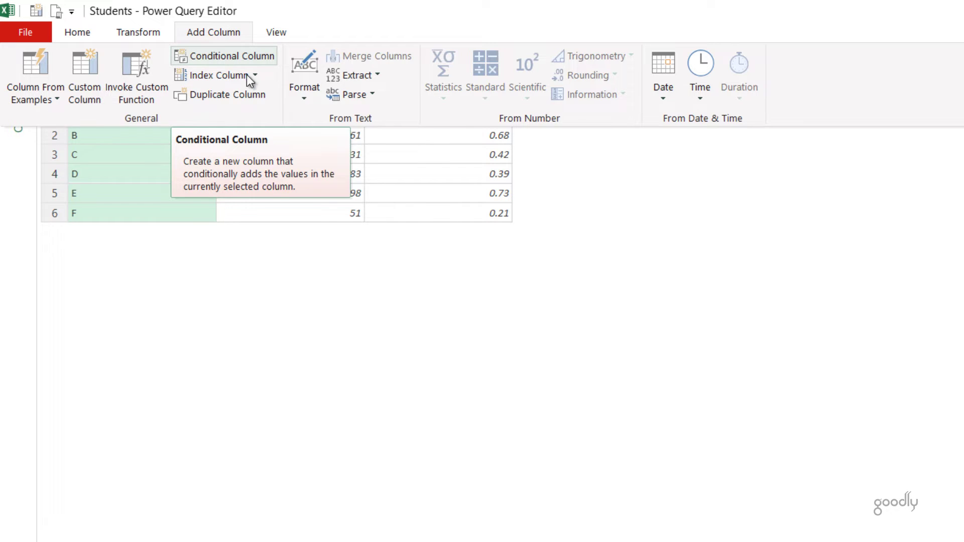
{"action": "left_click", "coordinate": [314, 208]}
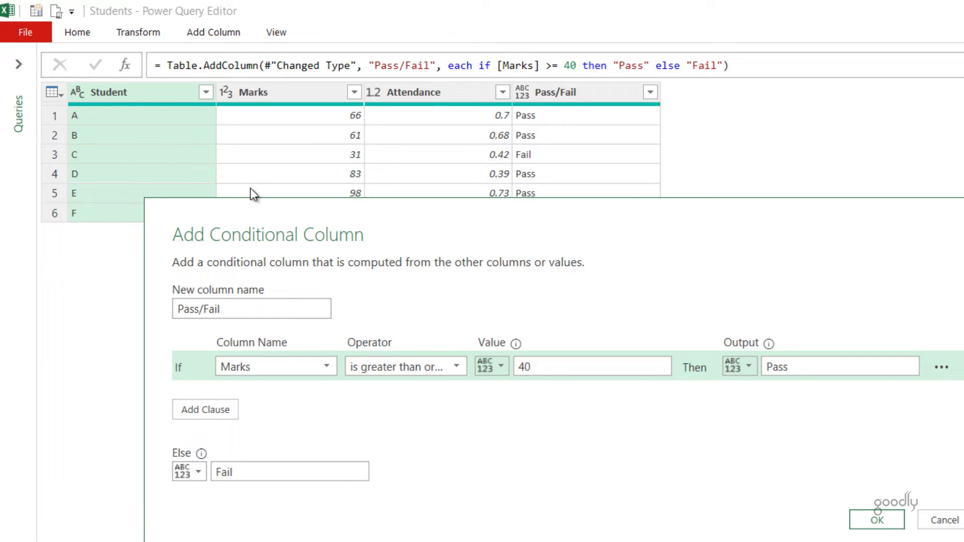
{"action": "left_click", "coordinate": [396, 367]}
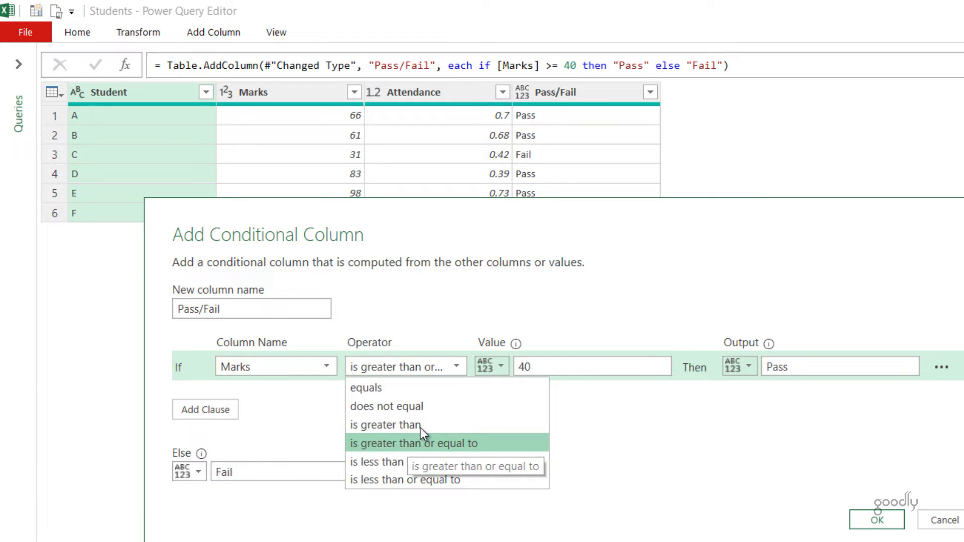
{"action": "left_click", "coordinate": [404, 444]}
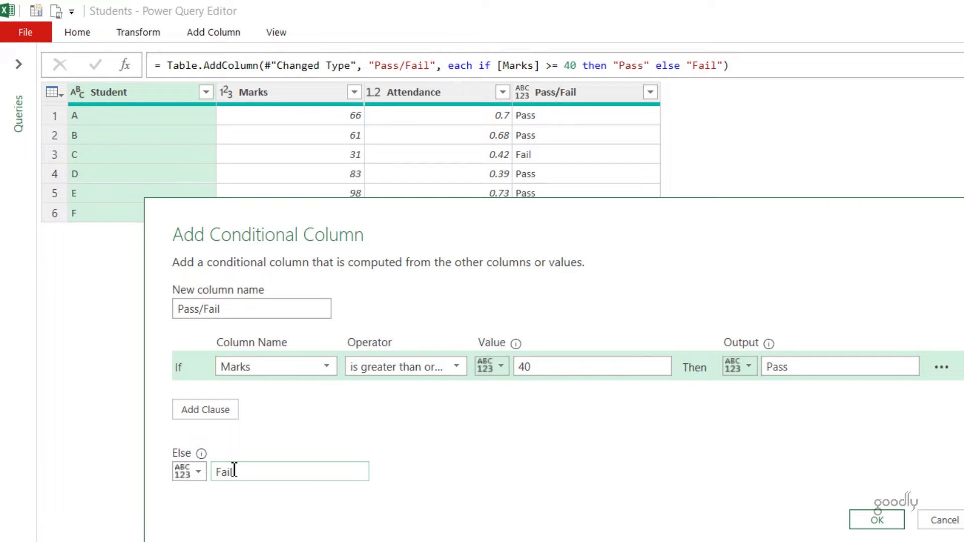
{"action": "left_click", "coordinate": [374, 366]}
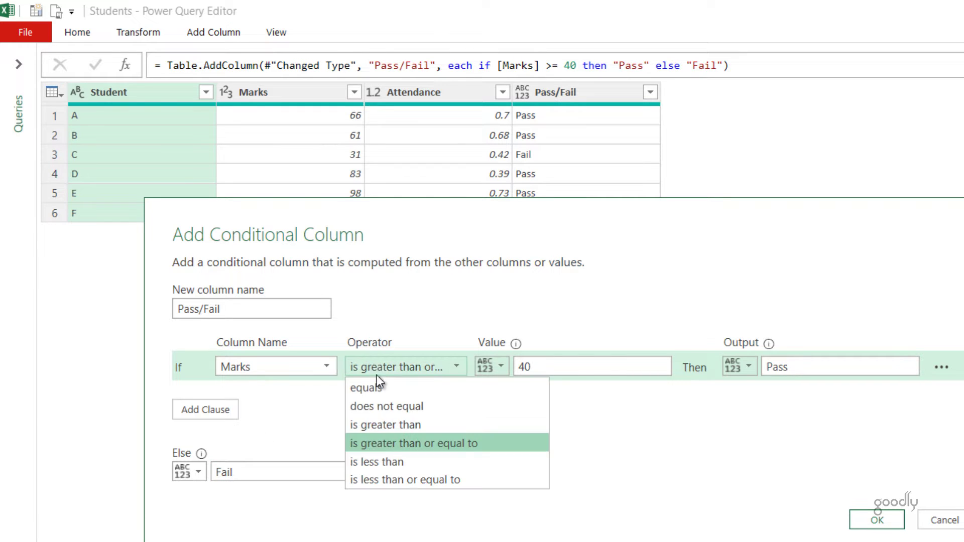
{"action": "left_click", "coordinate": [389, 445]}
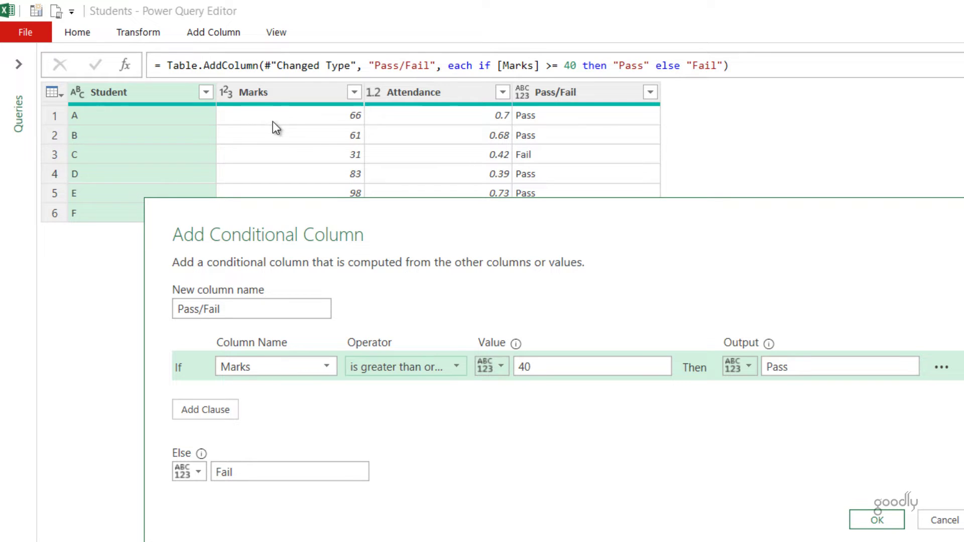
{"action": "left_click", "coordinate": [442, 370]}
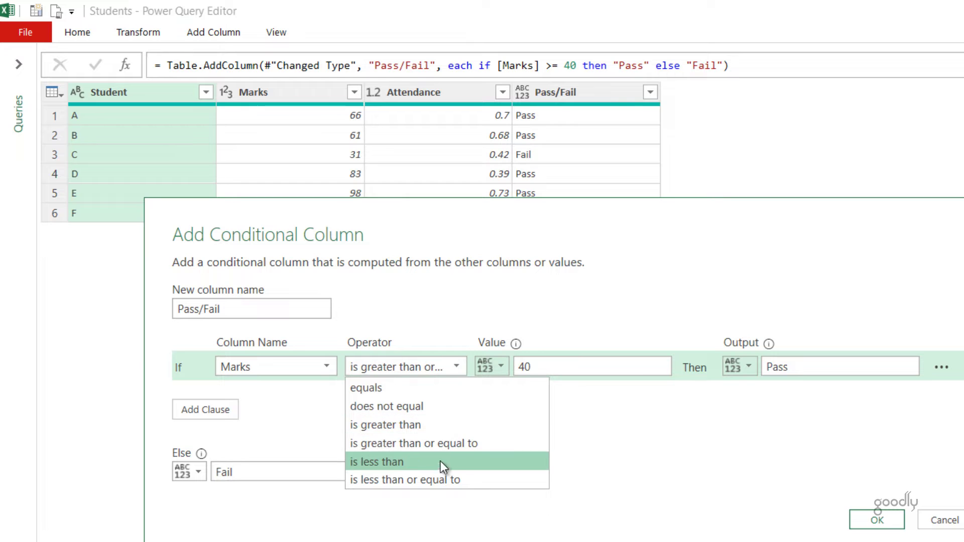
{"action": "left_click", "coordinate": [441, 444]}
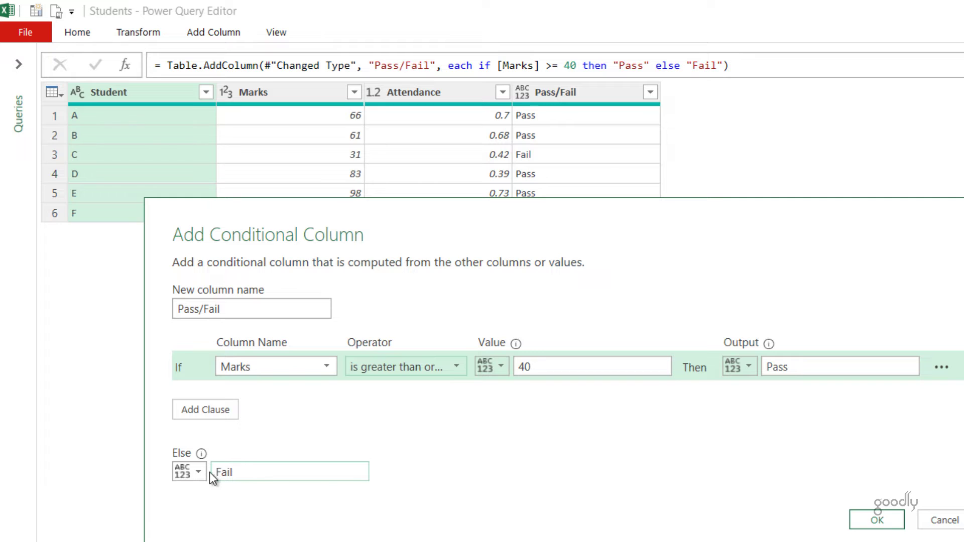
- Set the Pass/Fail rule: Marks greater than or equal to 40 gives Pass, else Fail
{"action": "left_click", "coordinate": [234, 468]}
{"action": "left_click", "coordinate": [496, 369]}
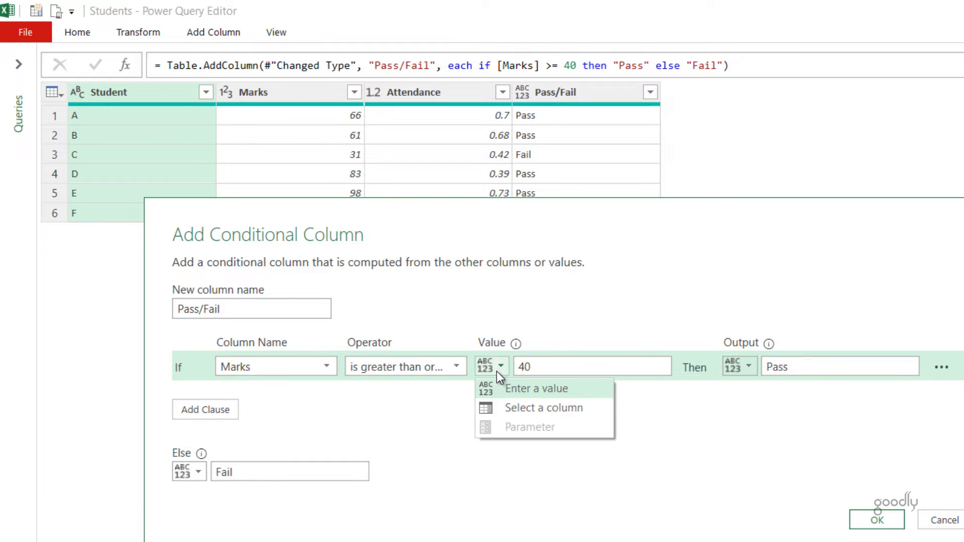
{"action": "left_click", "coordinate": [502, 411]}
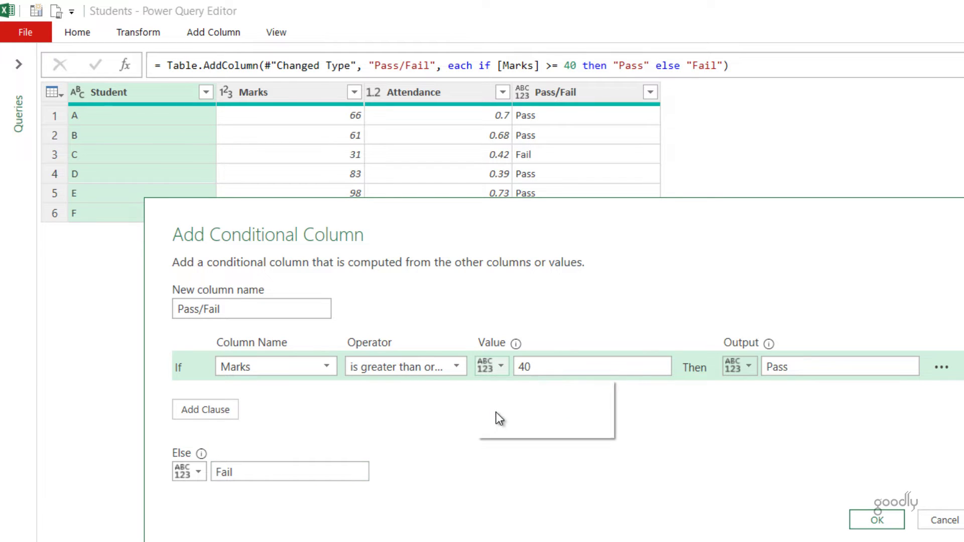
{"action": "left_click", "coordinate": [555, 373]}
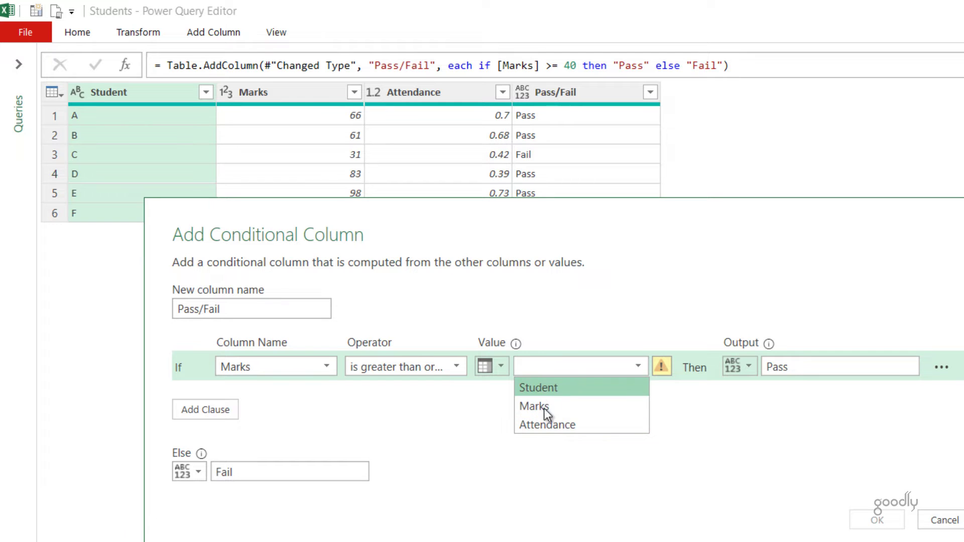
{"action": "left_click", "coordinate": [497, 369]}
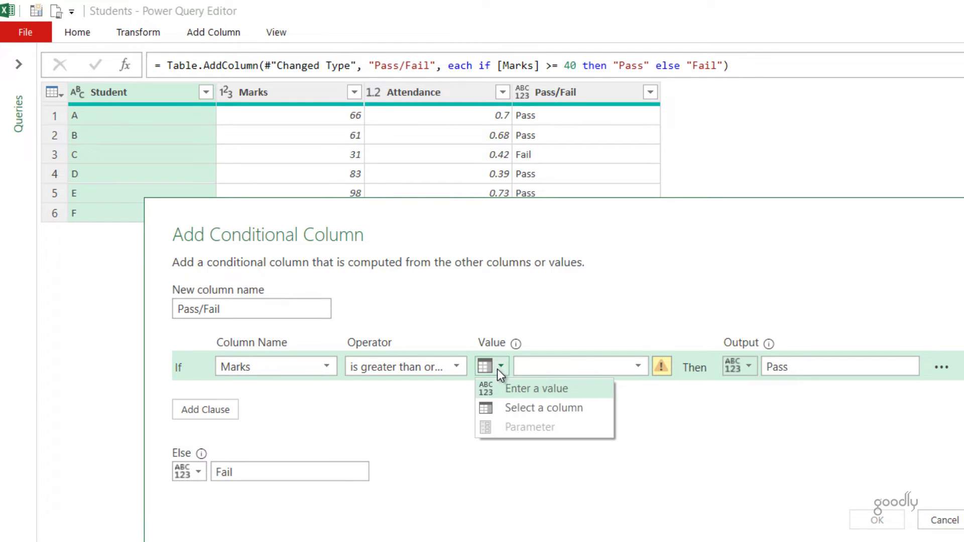
{"action": "left_click", "coordinate": [499, 392]}
{"action": "type", "text": "40"}
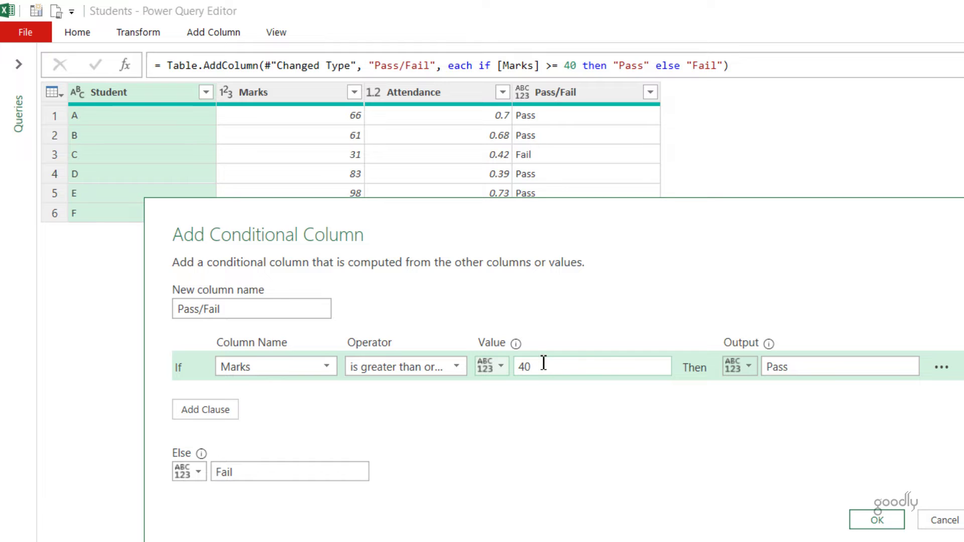
{"action": "left_click", "coordinate": [735, 369]}
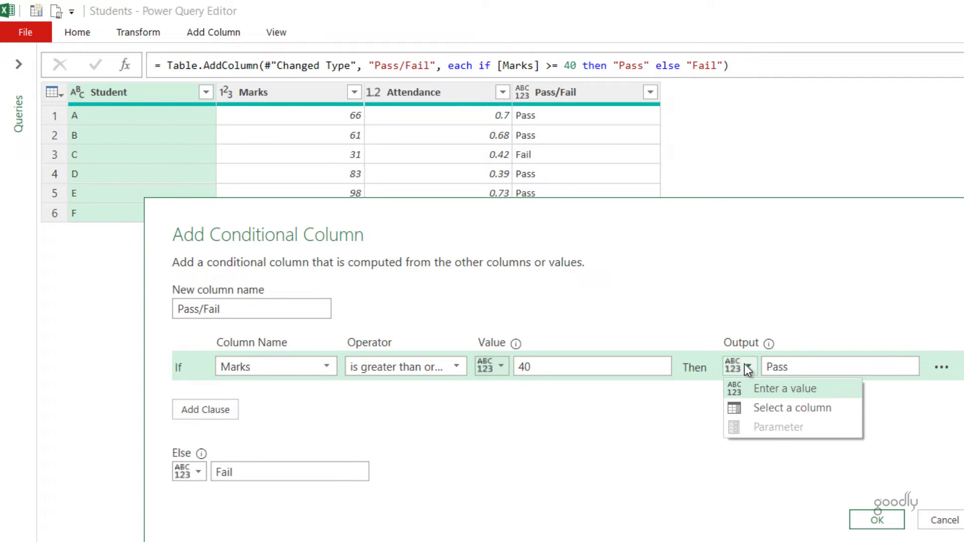
{"action": "left_click", "coordinate": [743, 364]}
{"action": "left_click", "coordinate": [744, 363]}
{"action": "left_click", "coordinate": [511, 470]}
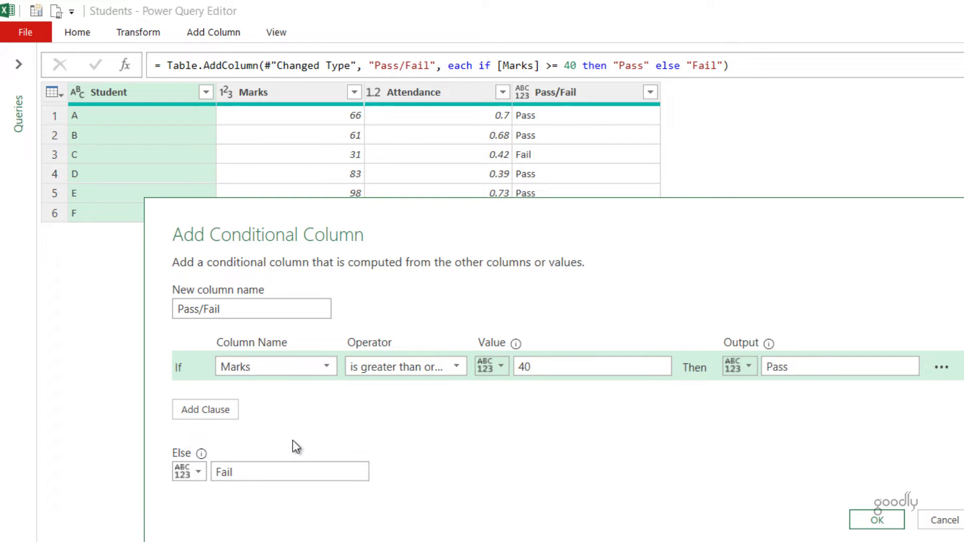
- Confirm the Pass/Fail column and maximize the Power Query Editor window
{"action": "left_click", "coordinate": [873, 520]}
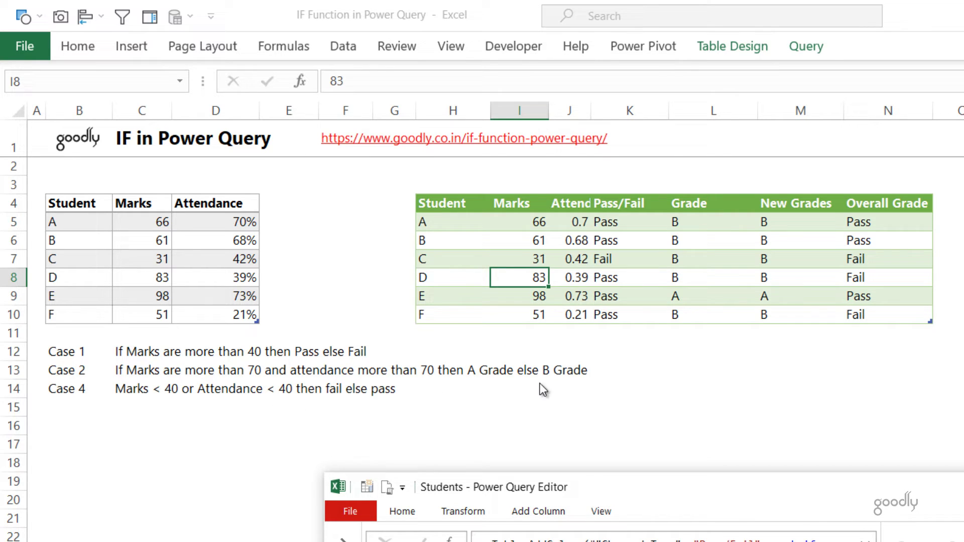
{"action": "double_click", "coordinate": [567, 484]}
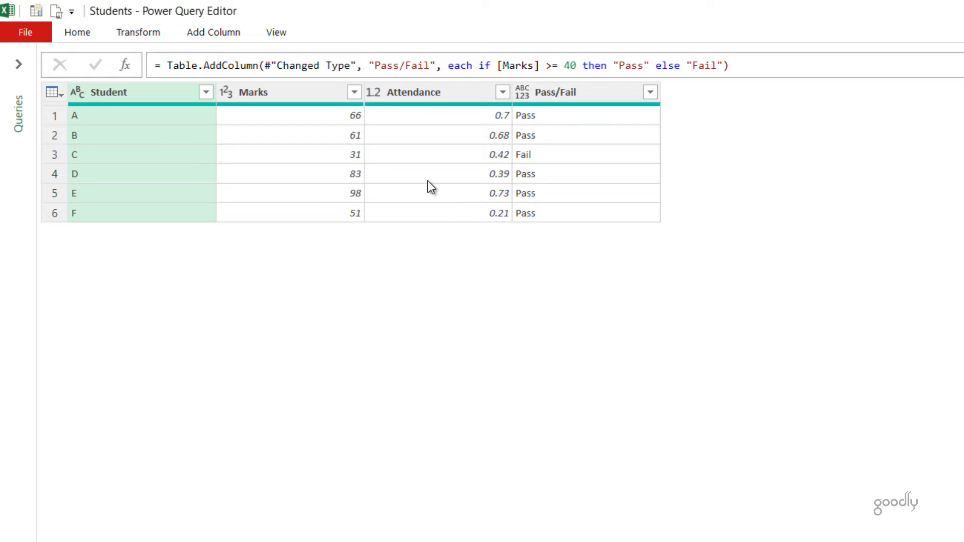
- Create the Grade column: B when Marks ≤ 70 or Attendance ≤ 0.7, otherwise A
{"action": "left_click", "coordinate": [221, 32]}
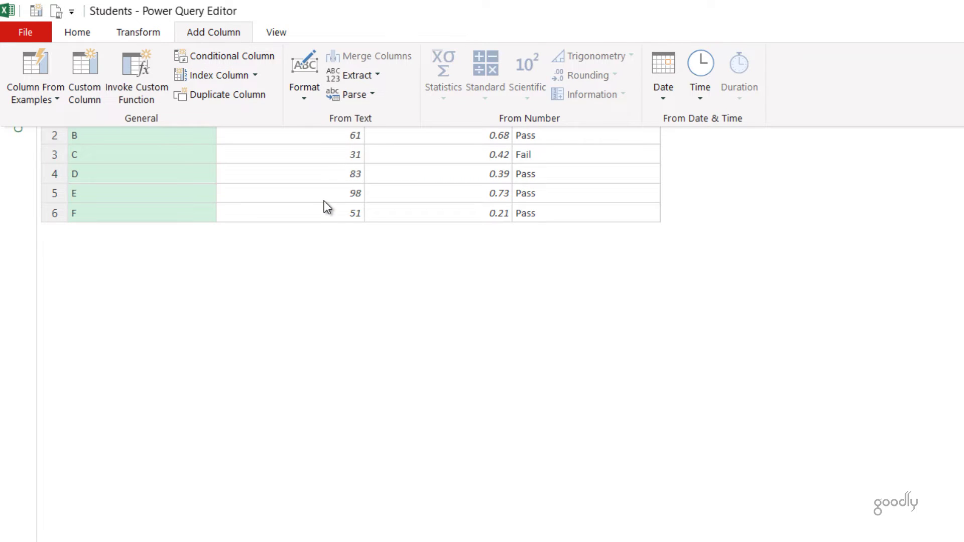
{"action": "key", "text": "Escape"}
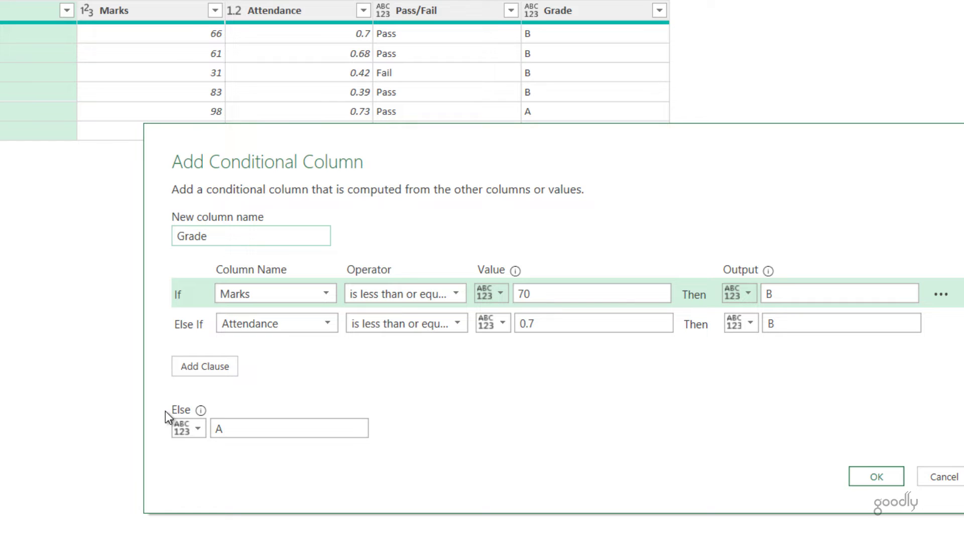
{"action": "left_click_drag", "start_coordinate": [453, 172], "coordinate": [435, 184]}
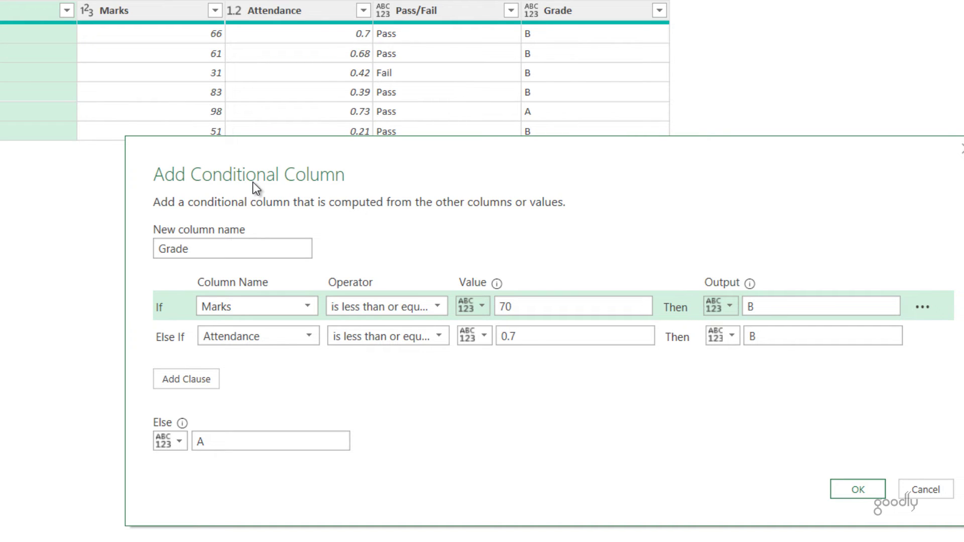
{"action": "key", "text": "Return"}
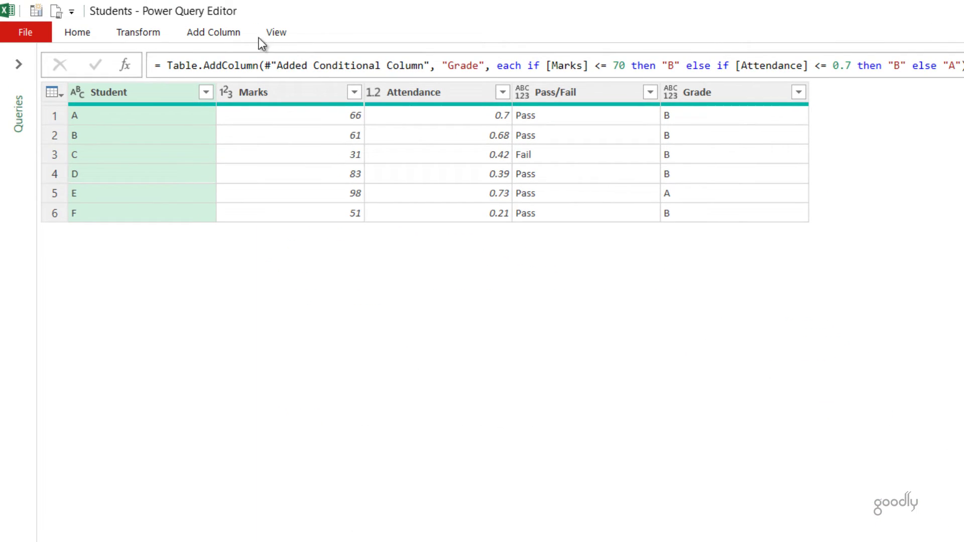
- Begin a formula-based custom column for New Grades
{"action": "left_click", "coordinate": [213, 33]}
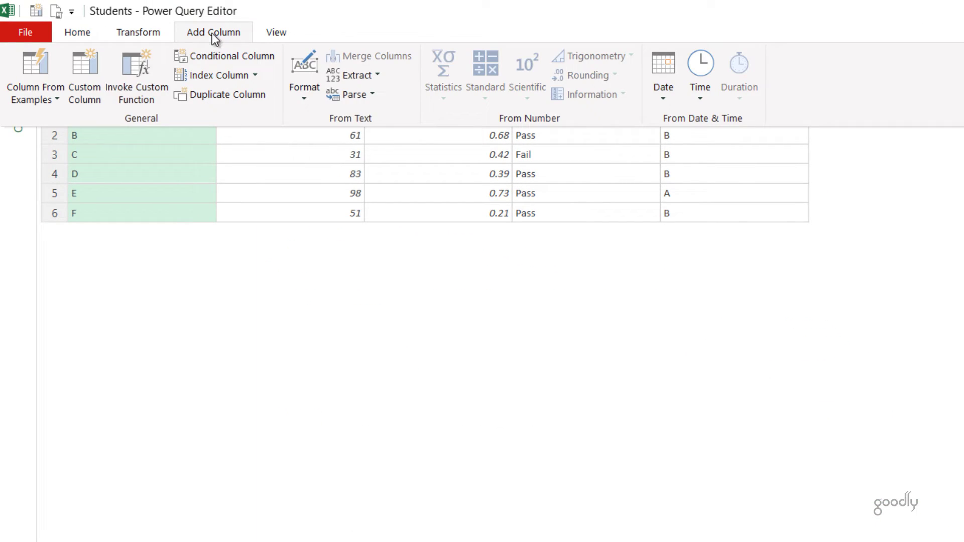
{"action": "left_click", "coordinate": [83, 68]}
{"action": "left_click", "coordinate": [761, 209]}
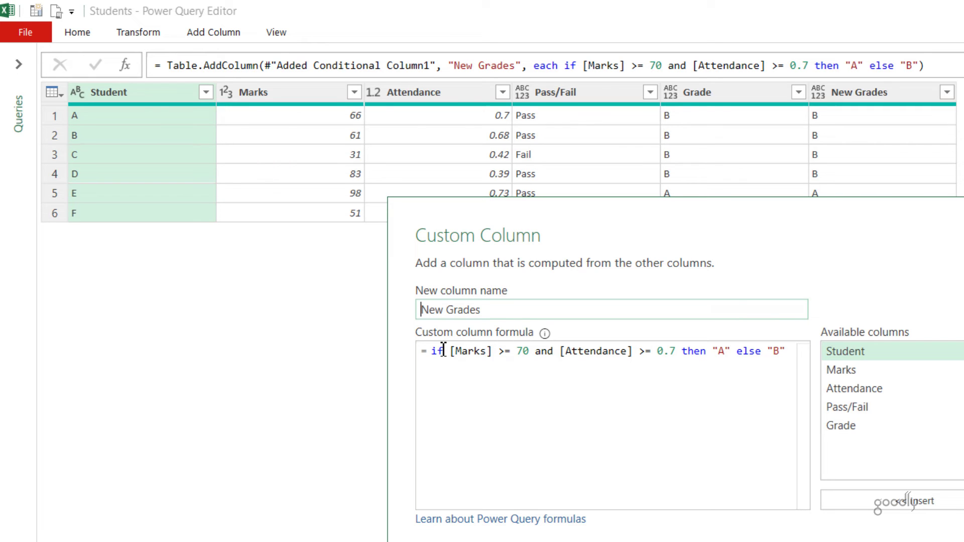
{"action": "left_click_drag", "start_coordinate": [535, 353], "coordinate": [555, 353]}
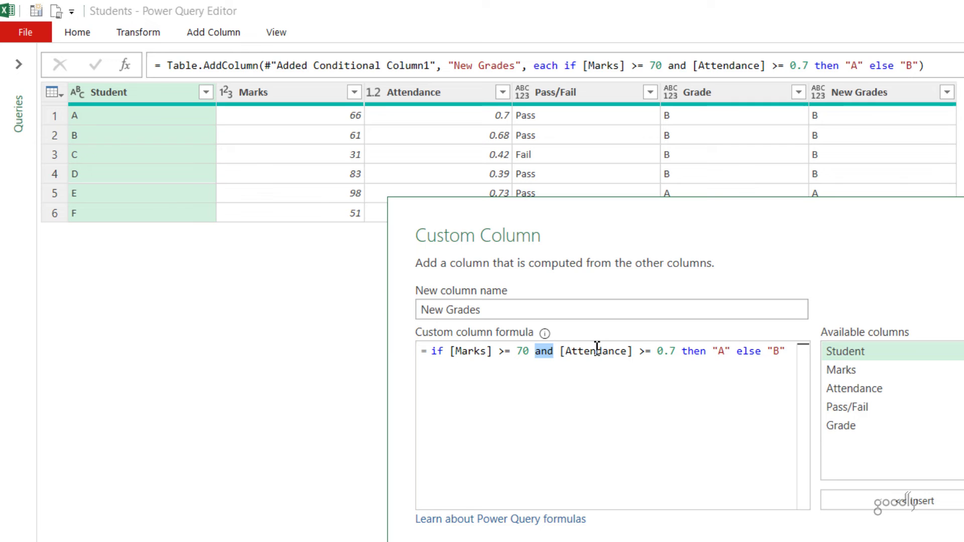
{"action": "double_click", "coordinate": [685, 351]}
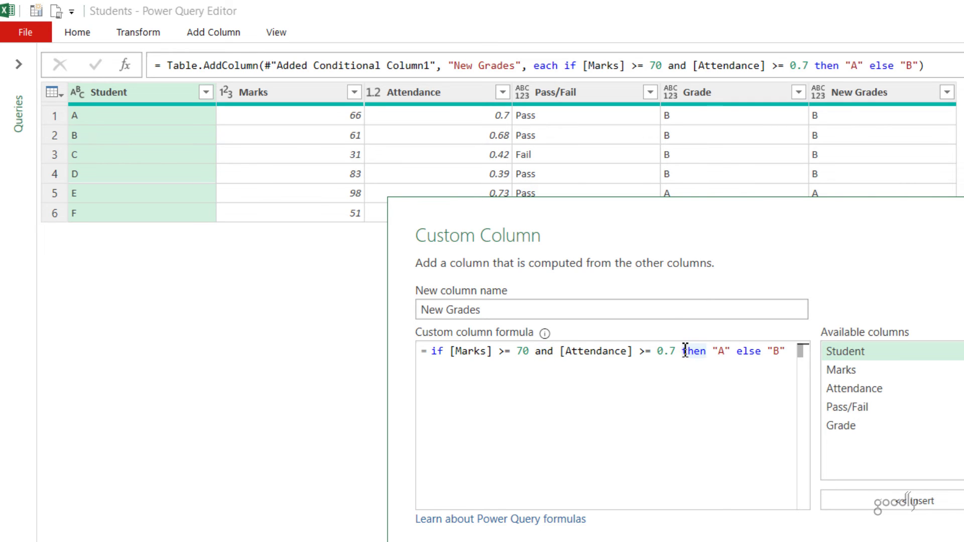
{"action": "left_click", "coordinate": [684, 350]}
{"action": "type", "text": "and"}
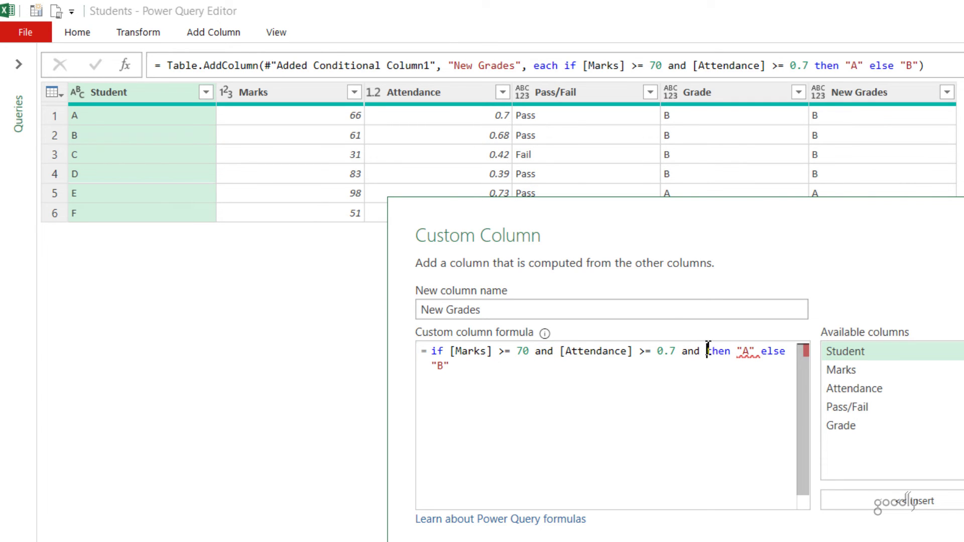
{"action": "left_click", "coordinate": [698, 351]}
{"action": "key", "text": "BackSpace"}
{"action": "key", "text": "BackSpace"}
{"action": "key", "text": "BackSpace"}
{"action": "key", "text": "BackSpace"}
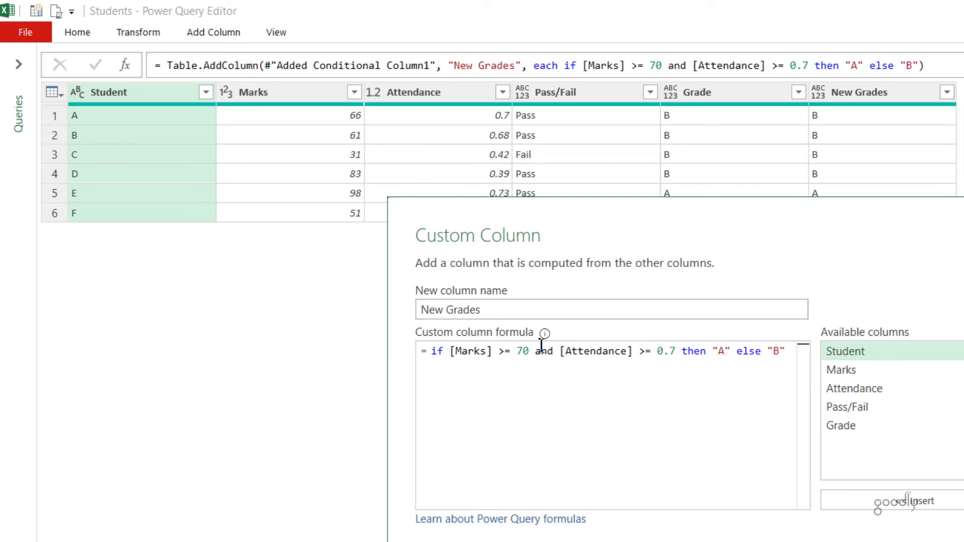
{"action": "left_click", "coordinate": [724, 353]}
- Restore "B" as the New Grades formula's else result and close the dialog
{"action": "left_click", "coordinate": [787, 352]}
{"action": "key", "text": "BackSpace"}
{"action": "key", "text": "BackSpace"}
{"action": "type", "text": "null"}
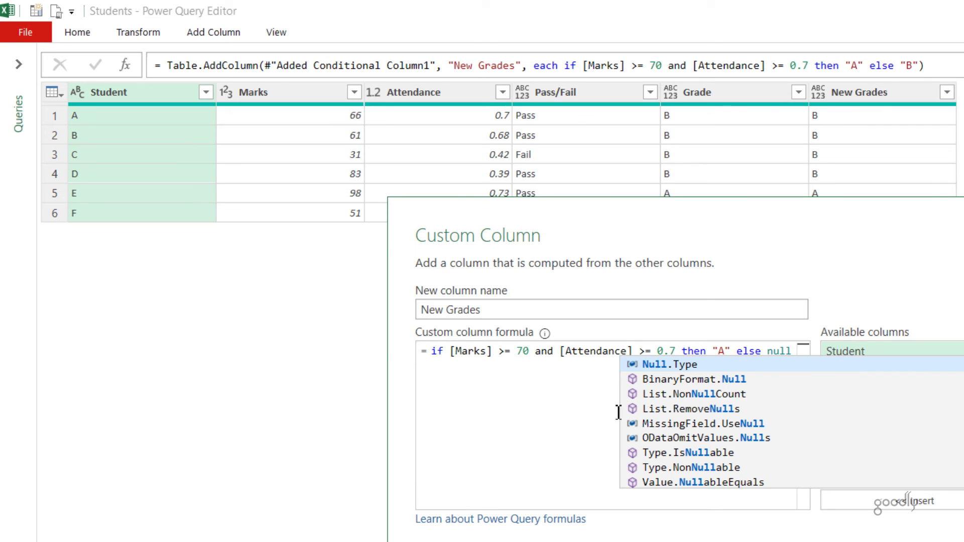
{"action": "left_click", "coordinate": [746, 351]}
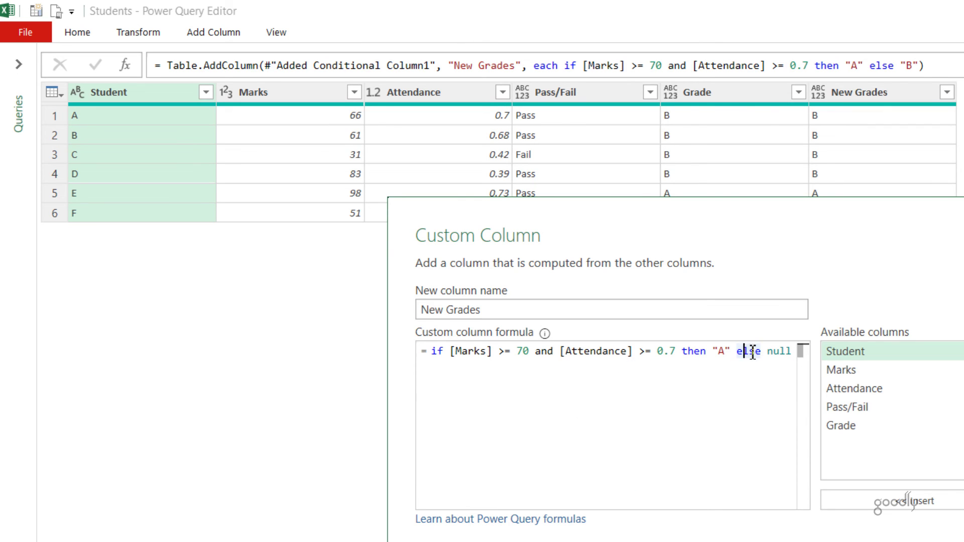
{"action": "double_click", "coordinate": [787, 351]}
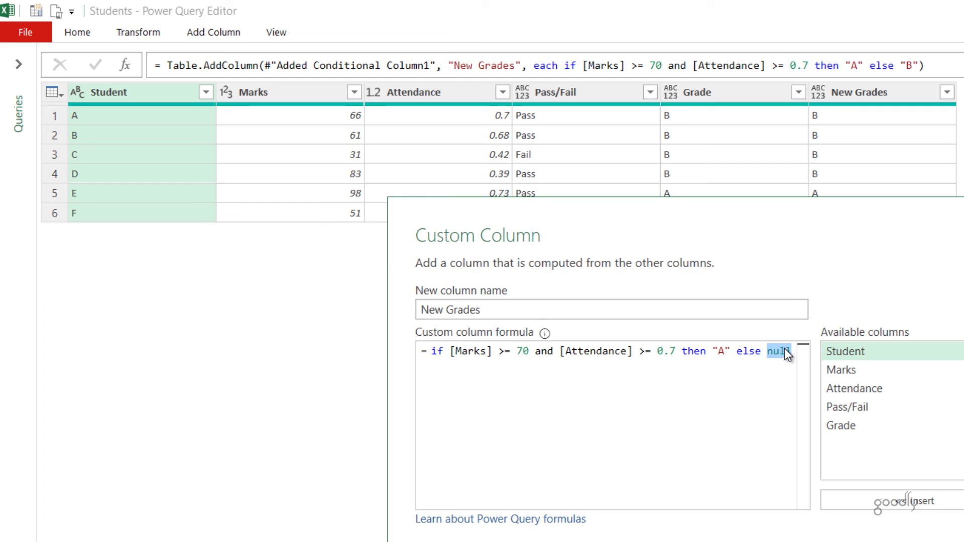
{"action": "type", "text": "\"B"}
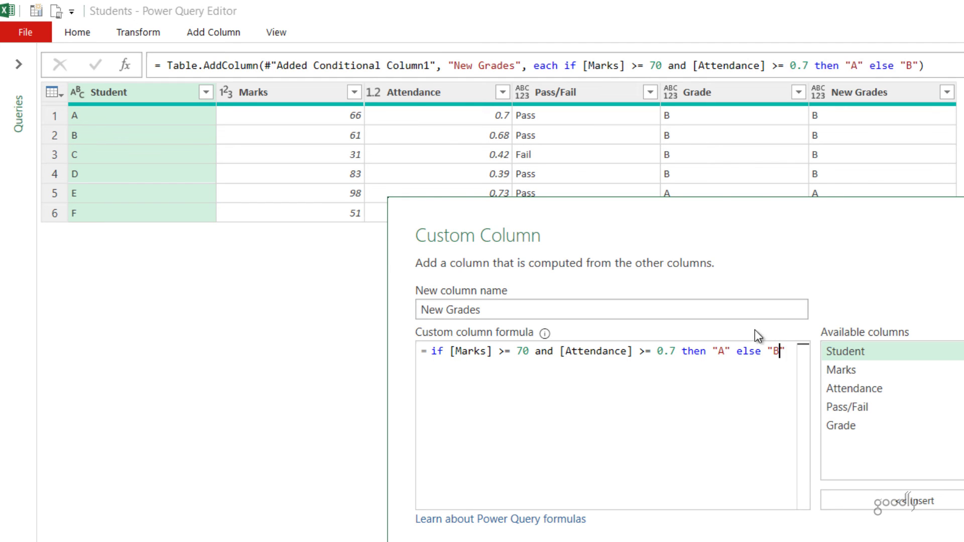
{"action": "key", "text": "Return"}
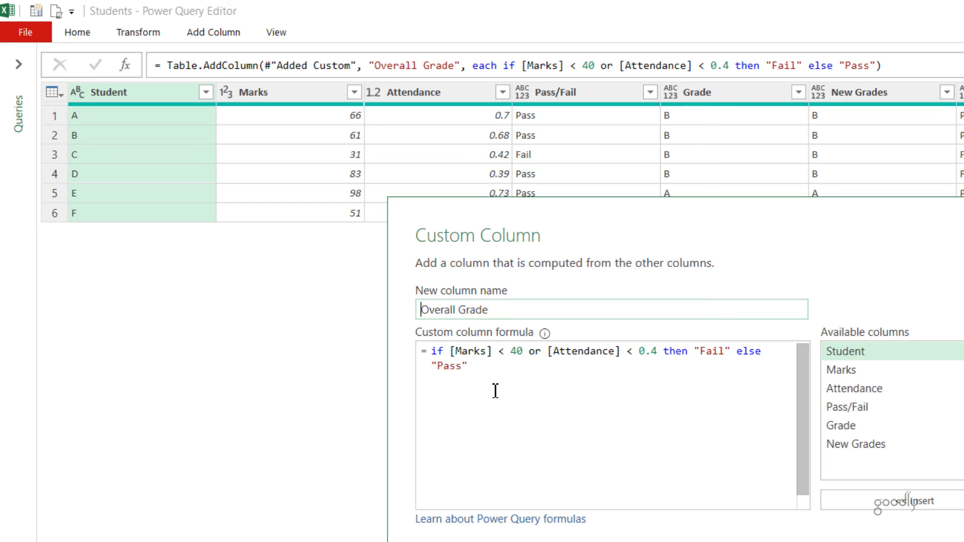
- Select the word 'or' in the Overall Grade formula
{"action": "double_click", "coordinate": [535, 352]}
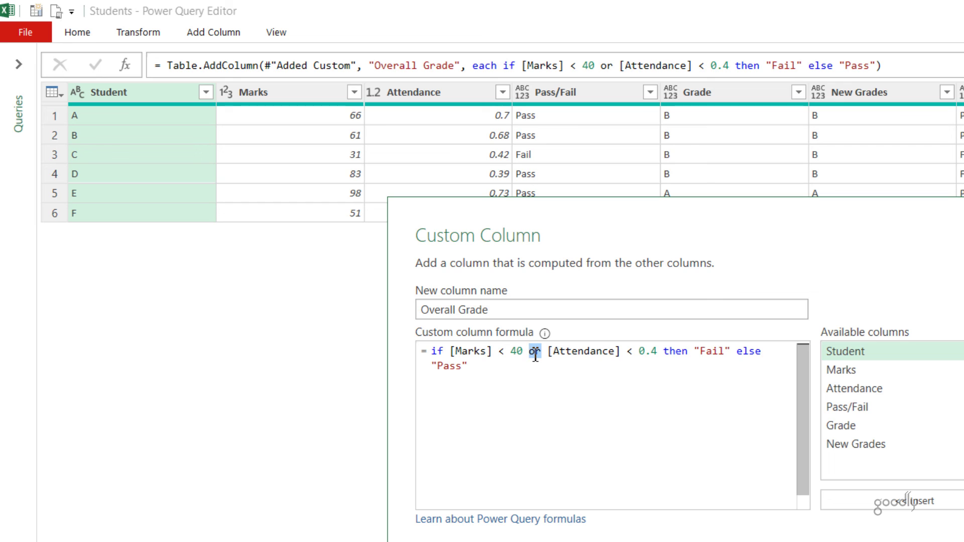